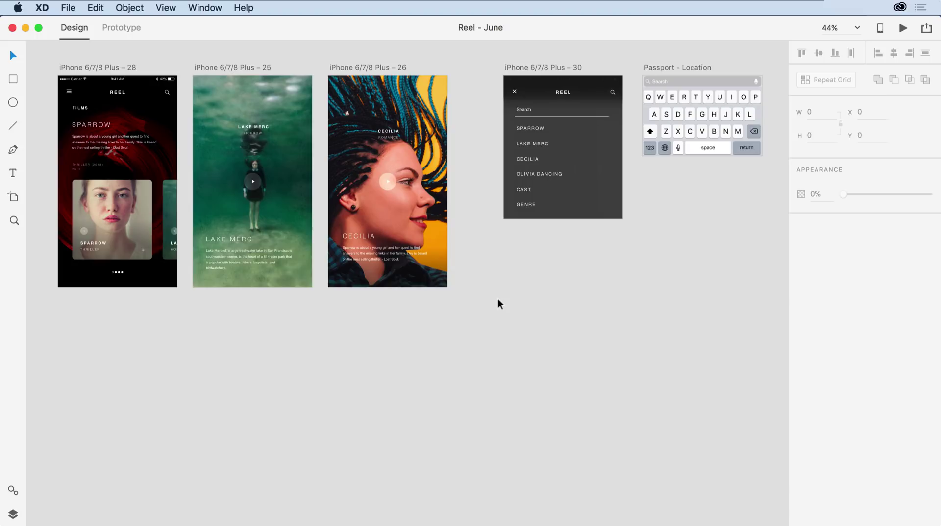
In Prototype mode, link artboard 28's hamburger menu icon to menu artboard 30 with Dissolve.
left_click(122, 28)
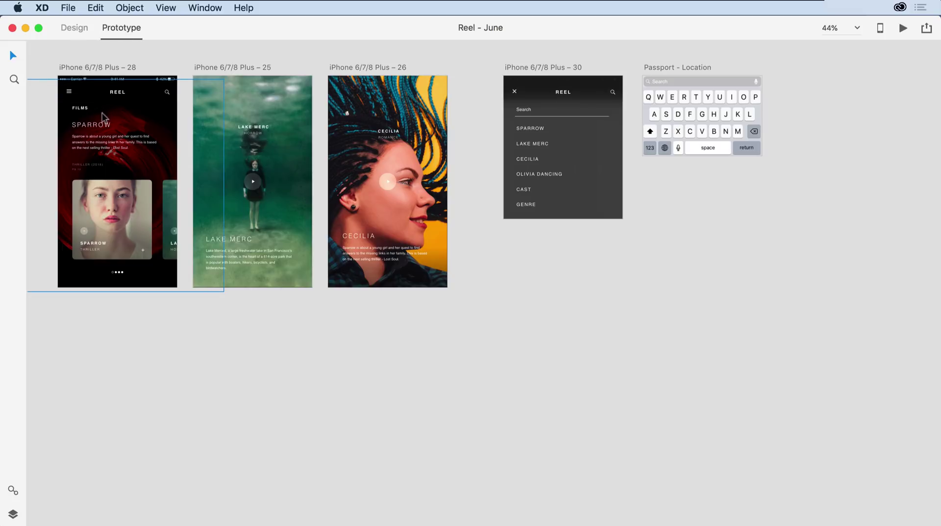
scroll(102, 113, "up", 2)
scroll(103, 118, "up", 5)
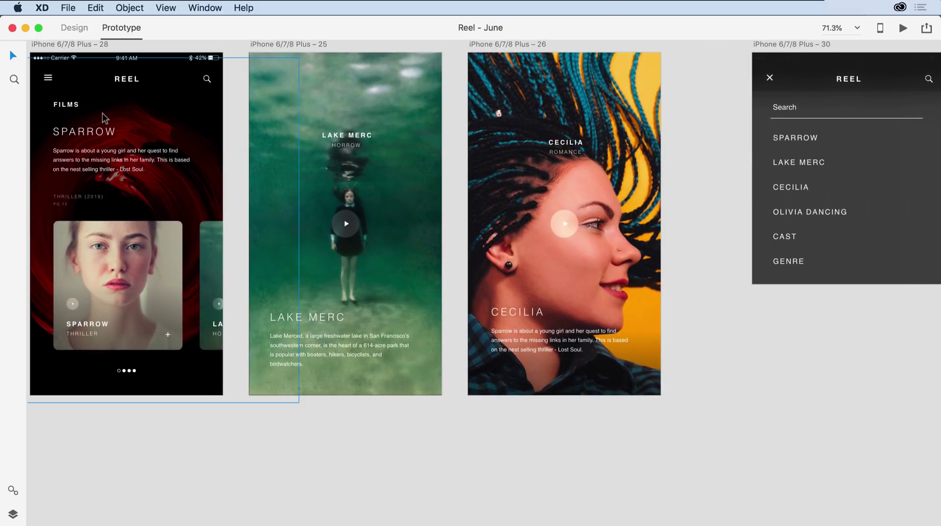
scroll(103, 117, "right", 2)
scroll(103, 117, "up", 1)
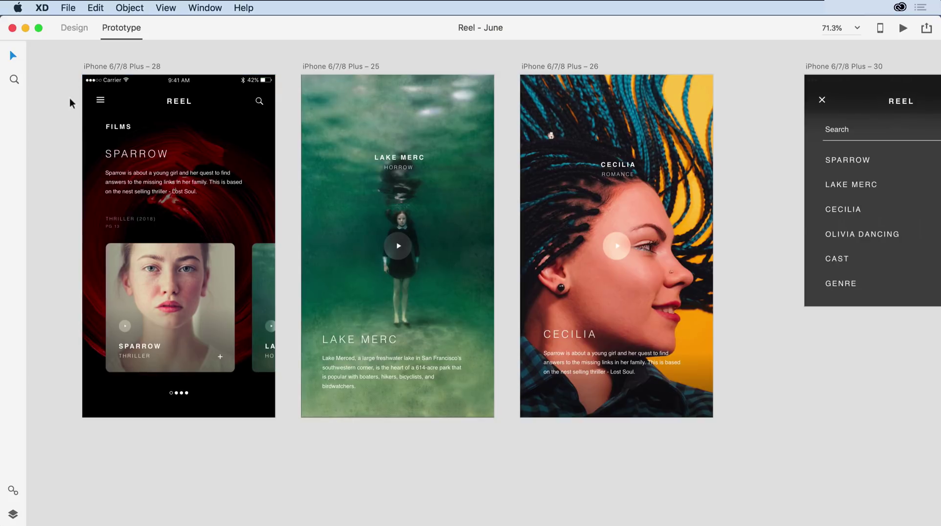
left_click(101, 100)
double_click(101, 99)
left_click_drag(112, 99, 852, 158)
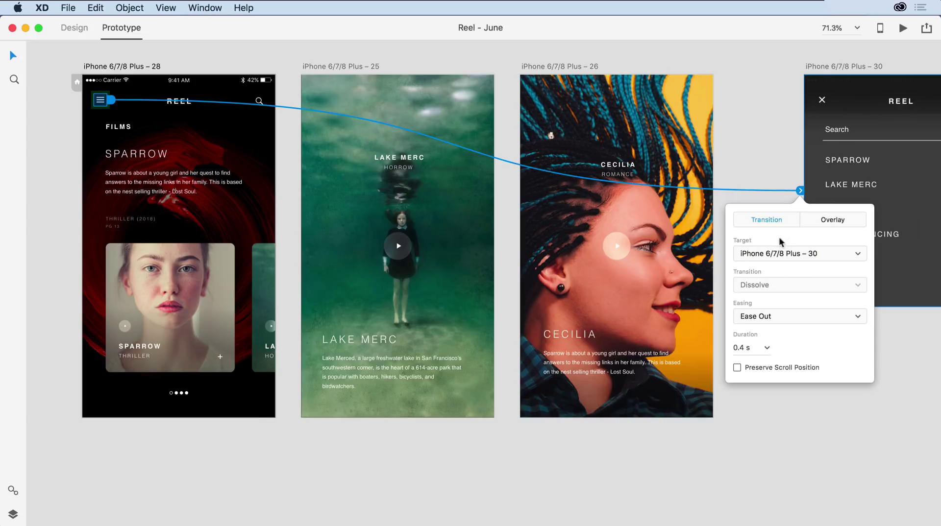
Make the menu link a Slide Down overlay positioned at the top of artboard 28.
left_click(806, 223)
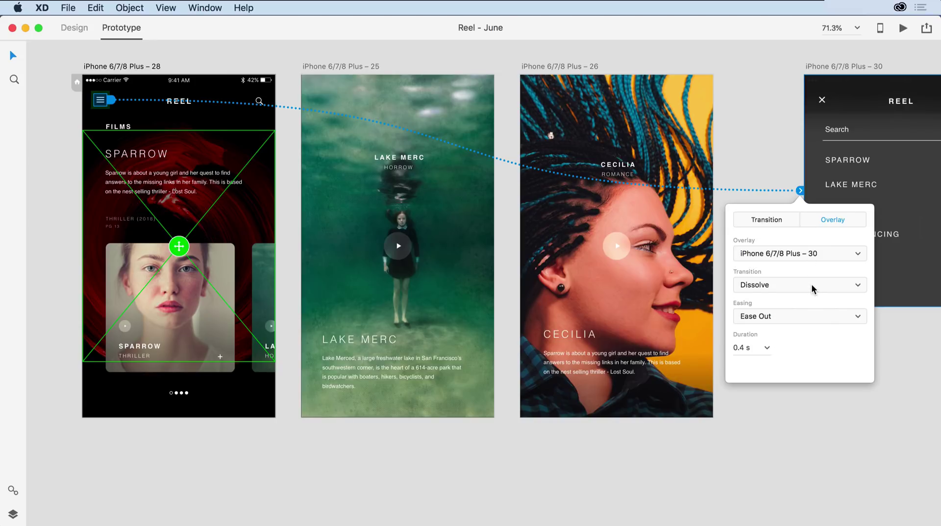
left_click(812, 286)
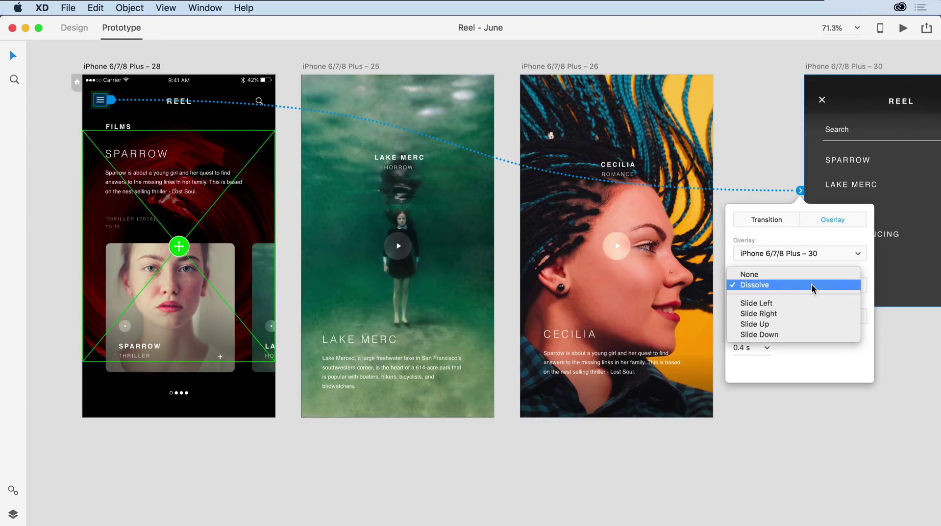
left_click(806, 334)
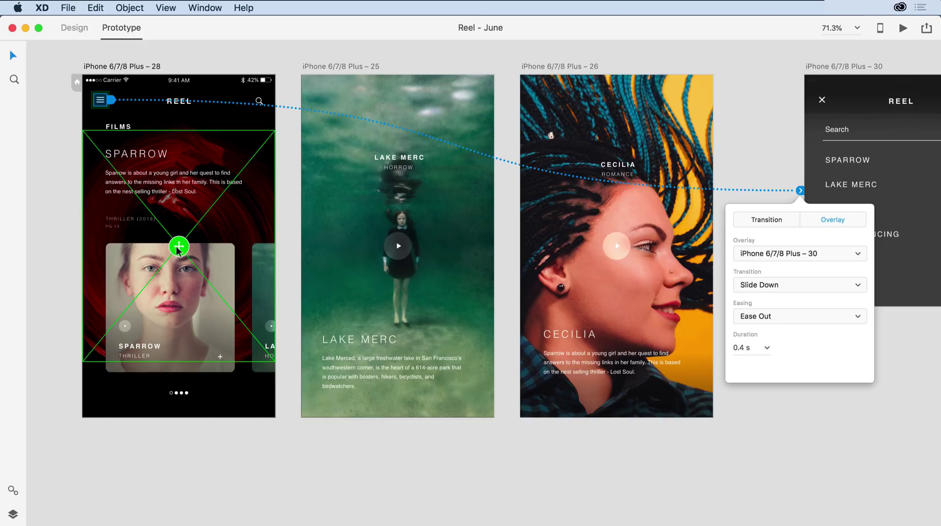
left_click_drag(179, 247, 178, 194)
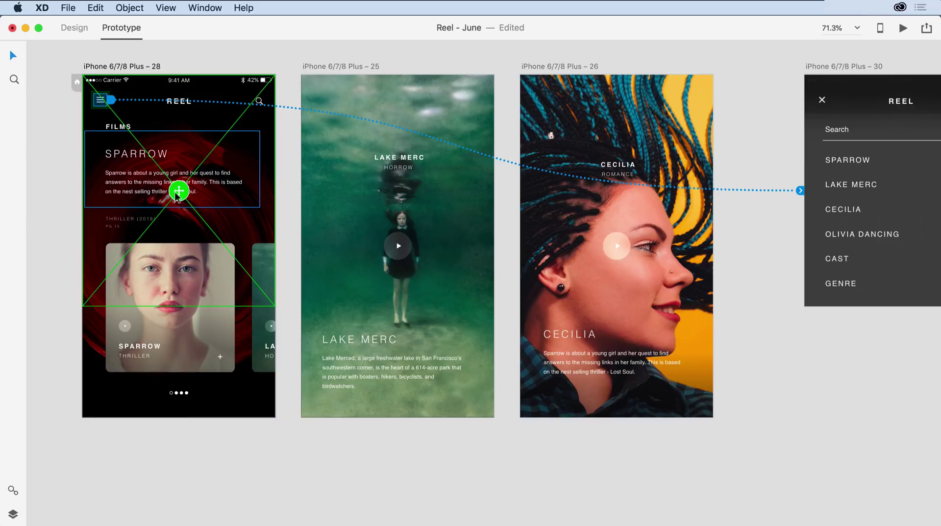
Link artboard 28's search icon to the Passport - Location keyboard artboard.
left_click(357, 466)
scroll(260, 74, "right", 2)
scroll(260, 74, "down", 5)
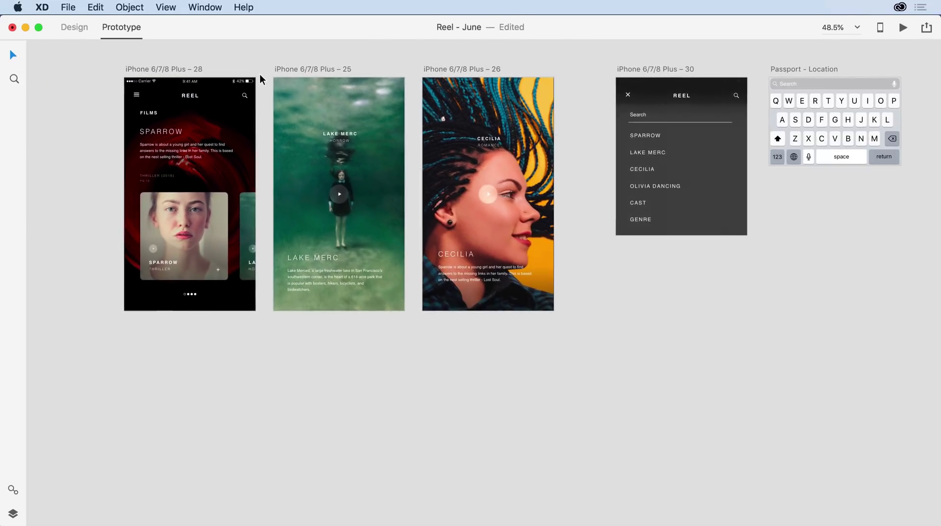
left_click(248, 101)
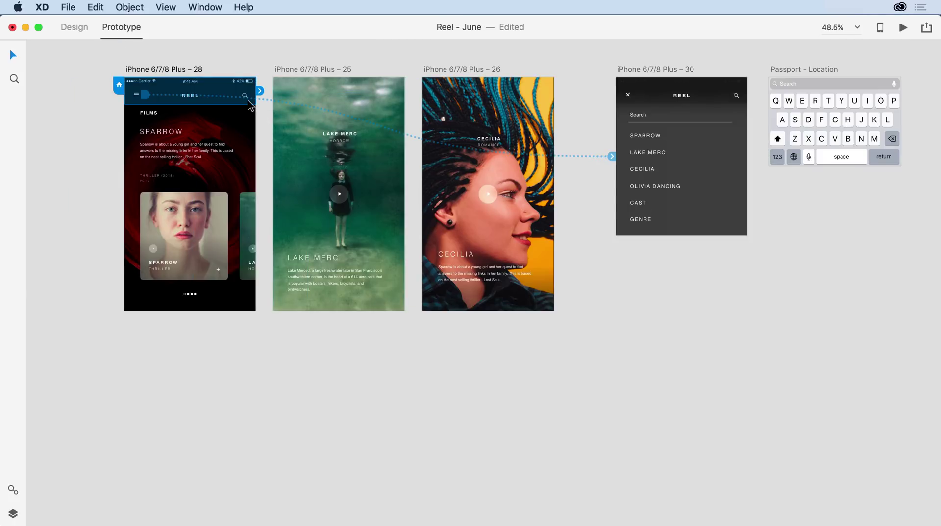
double_click(246, 101)
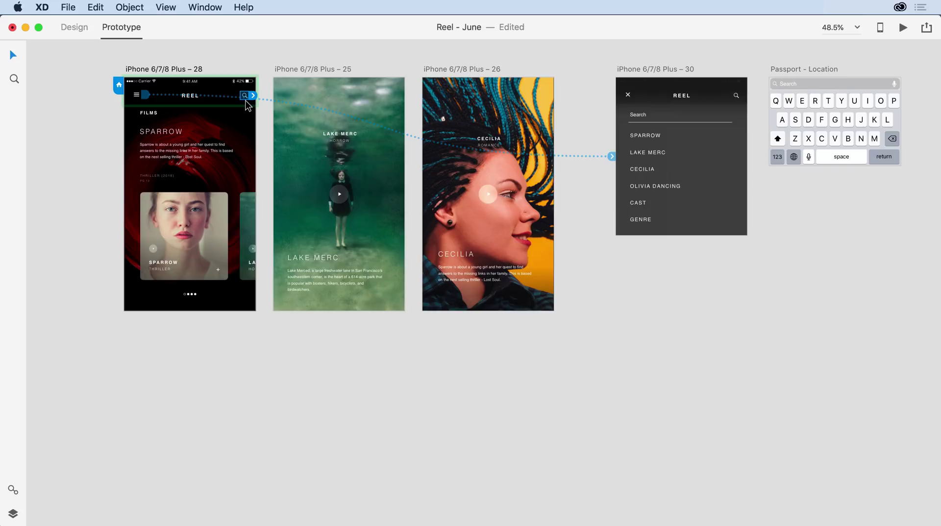
left_click_drag(253, 95, 819, 122)
Make the search link a Slide Up overlay placed at the bottom of artboard 28.
left_click(797, 150)
left_click(766, 213)
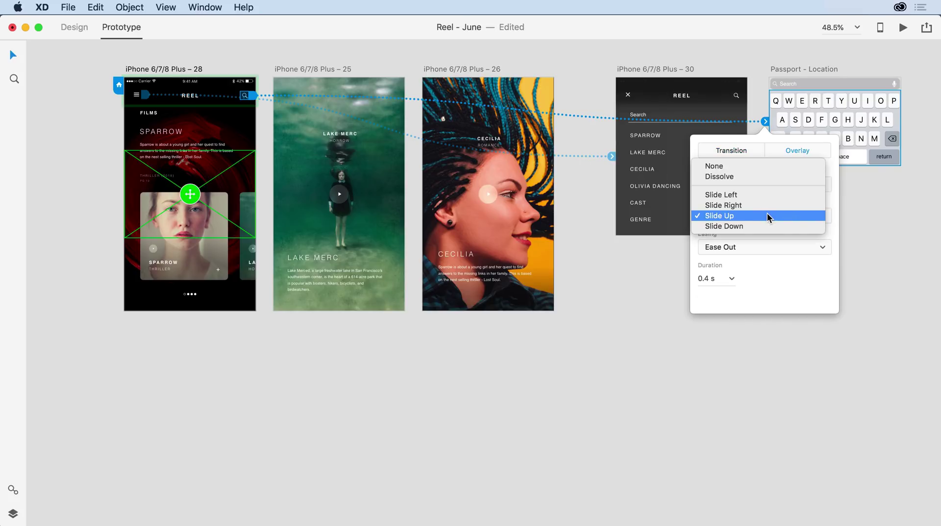
left_click(766, 215)
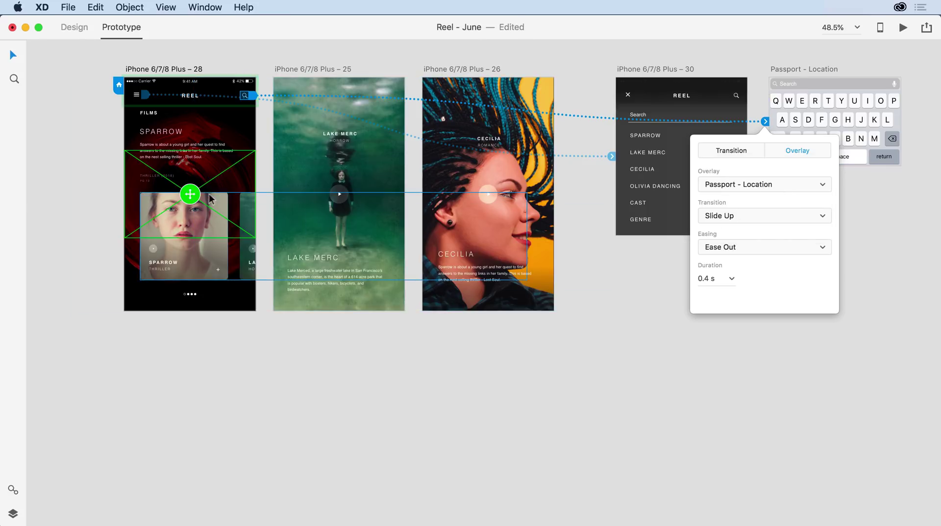
left_click_drag(192, 196, 187, 266)
left_click(162, 378)
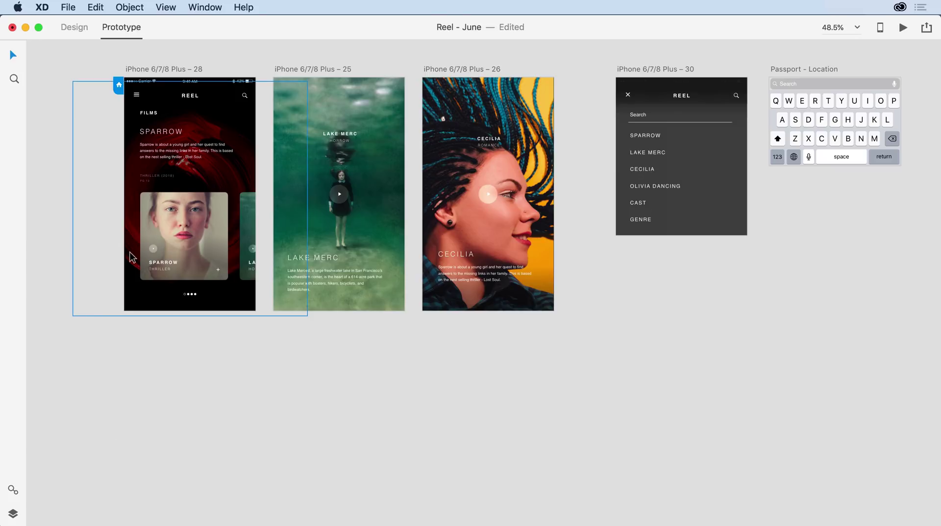
Paste artboard 28's status bar and REEL header onto artboards 25 and 26.
left_click(211, 93)
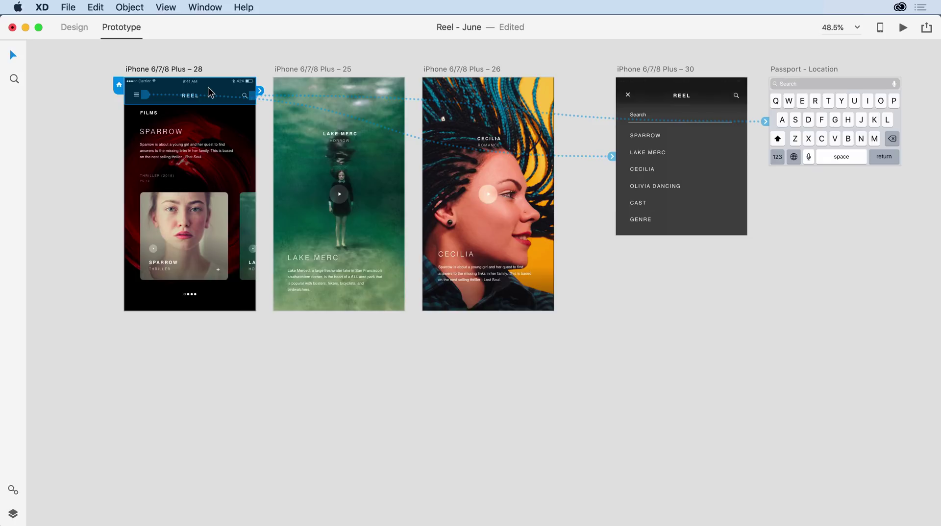
left_click(290, 68)
left_click(441, 69, "shift")
key("super+v")
left_click(592, 155)
Link the SPARROW menu item to artboard 28 with a Dissolve transition.
left_click(643, 138)
left_click_drag(664, 137, 257, 202)
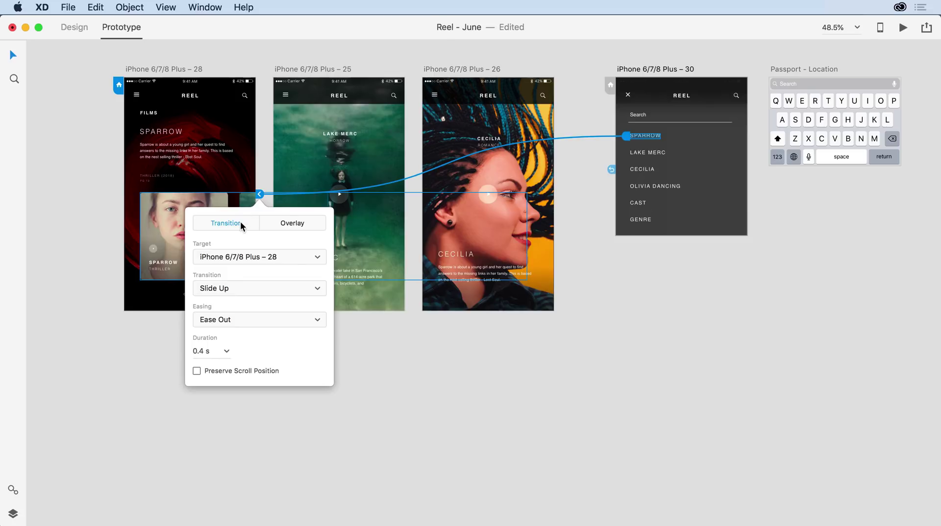
left_click(231, 289)
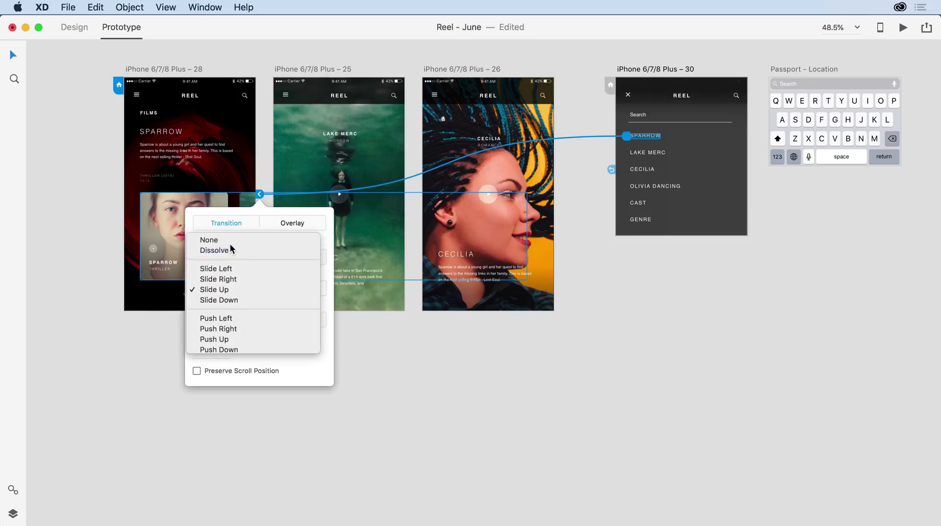
left_click(231, 249)
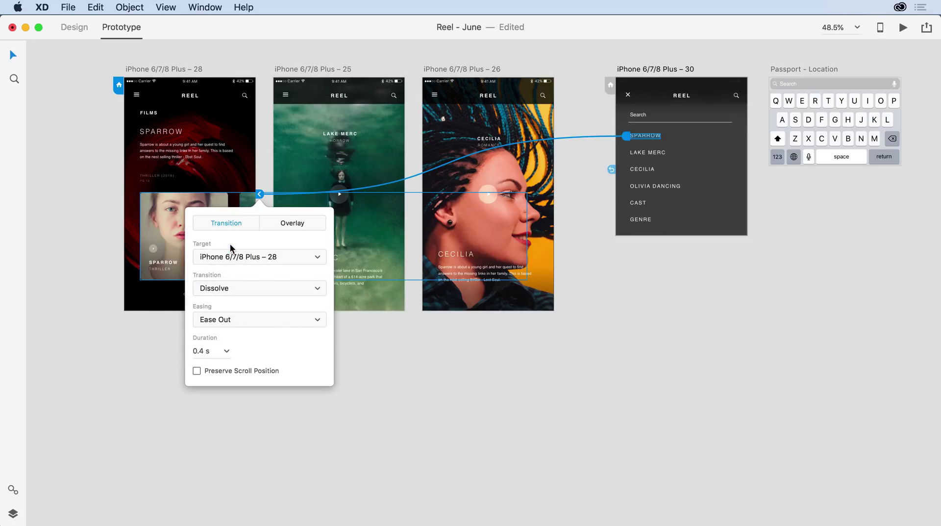
left_click(424, 379)
Link LAKE MERC to artboard 25 and CECILIA to artboard 26 with Dissolve.
left_click(649, 153)
left_click_drag(669, 156, 377, 237)
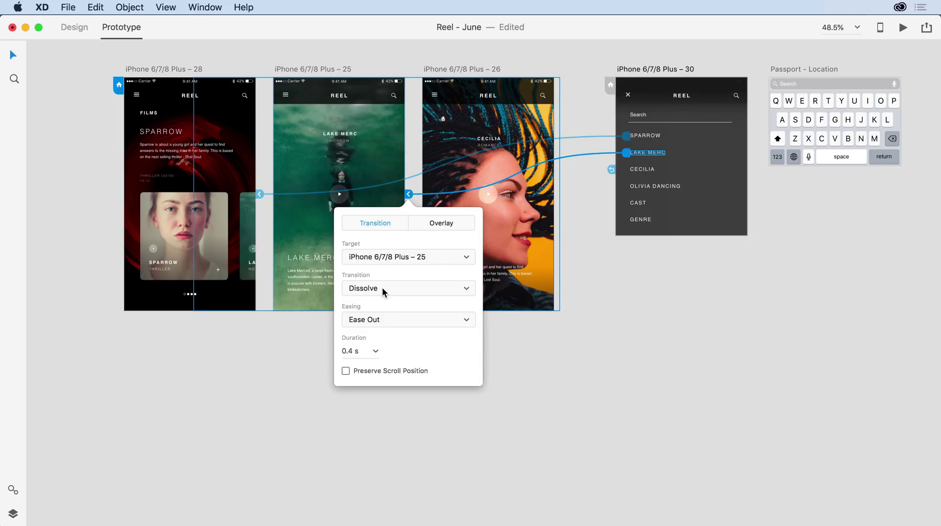
left_click(691, 344)
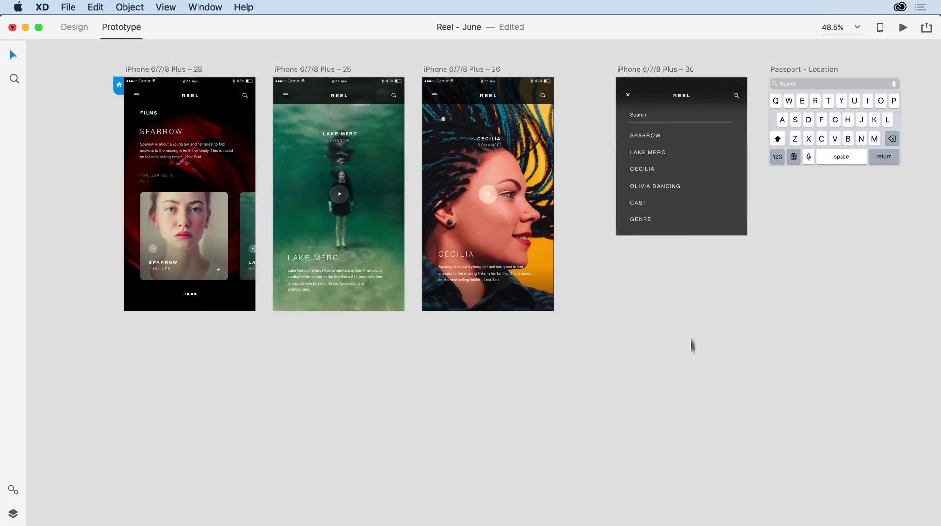
left_click(646, 172)
left_click_drag(658, 169, 490, 227)
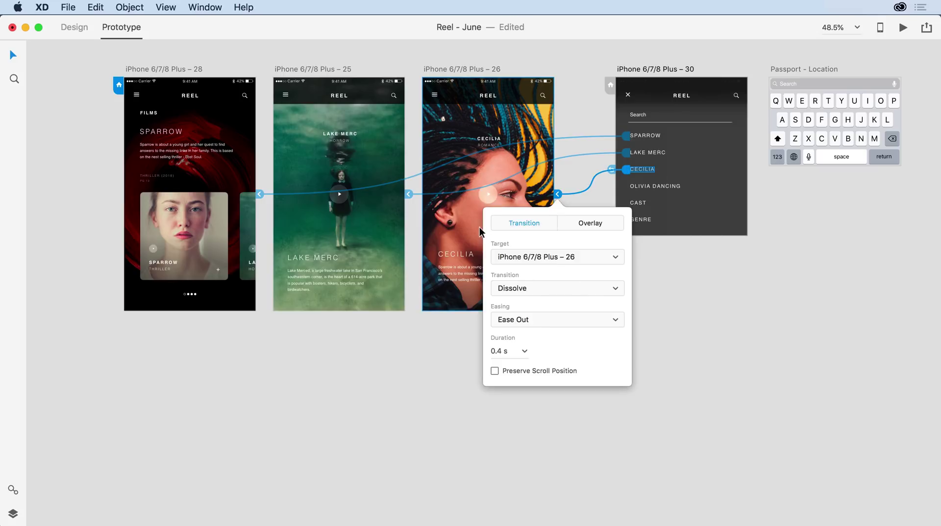
left_click(673, 275)
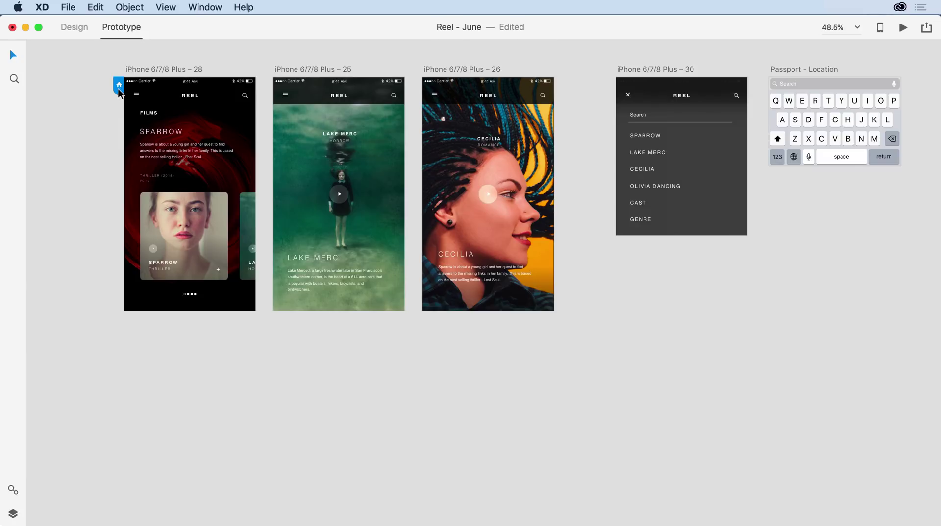
Open the prototype preview and check that the menu overlay slides down.
key("super+Return")
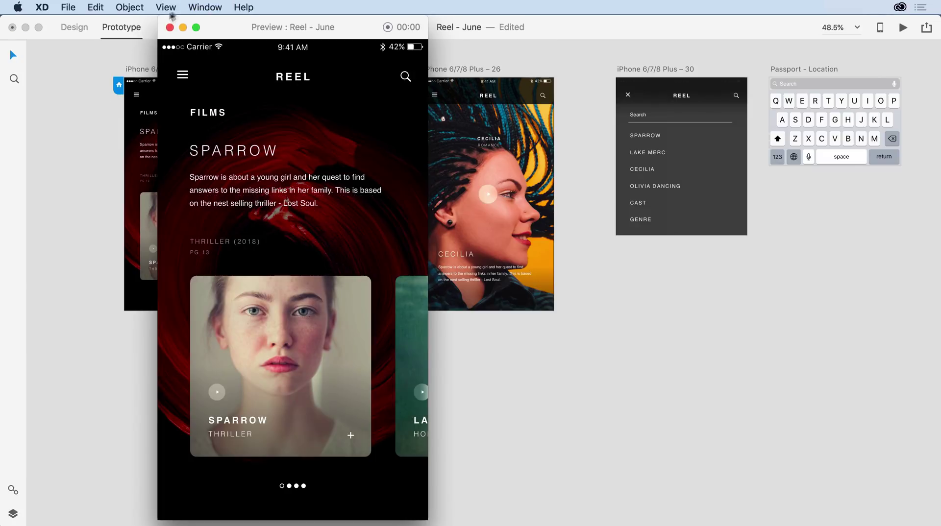
left_click(182, 75)
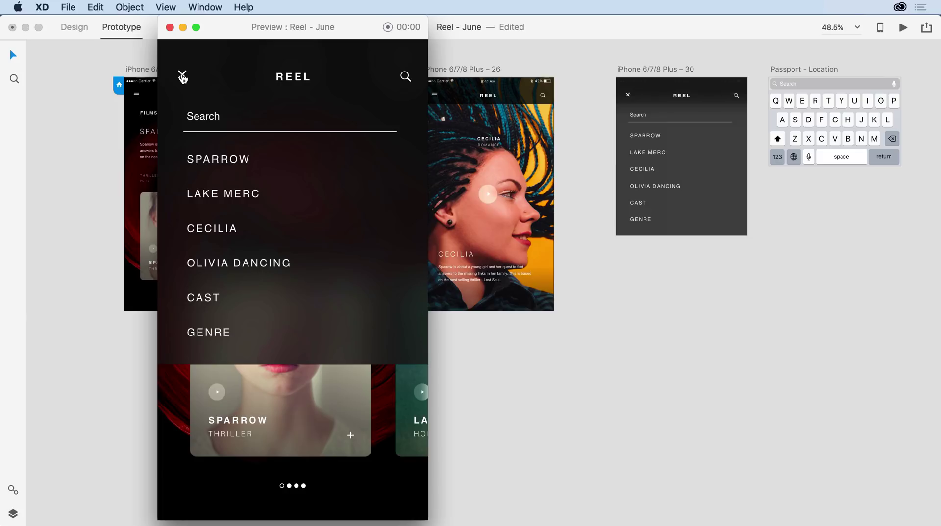
left_click(336, 395)
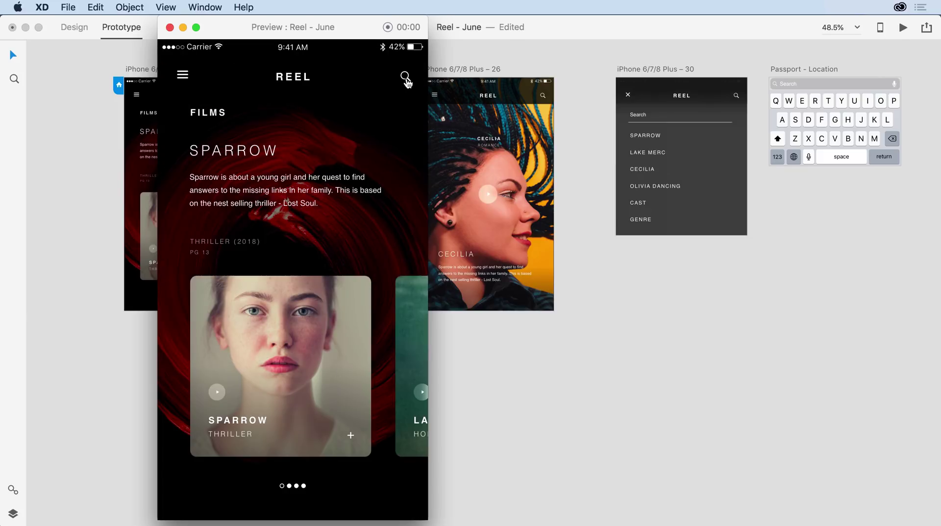
Test the search keyboard overlay, then jump to Lake Merc from the menu.
left_click(406, 78)
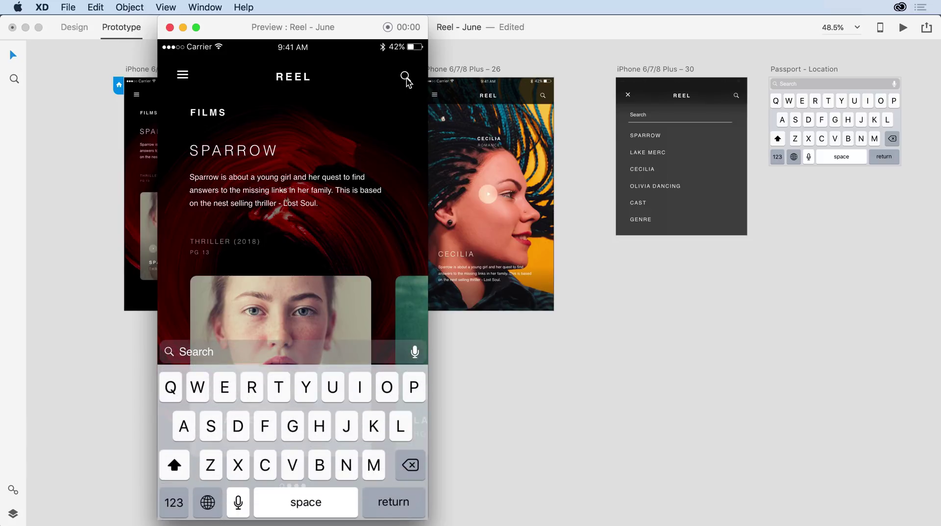
left_click(374, 258)
left_click(188, 79)
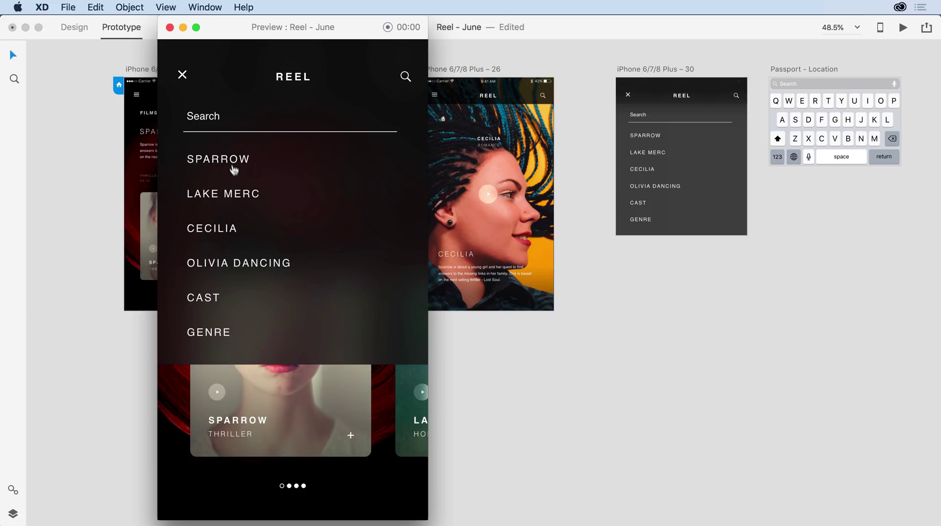
left_click(236, 196)
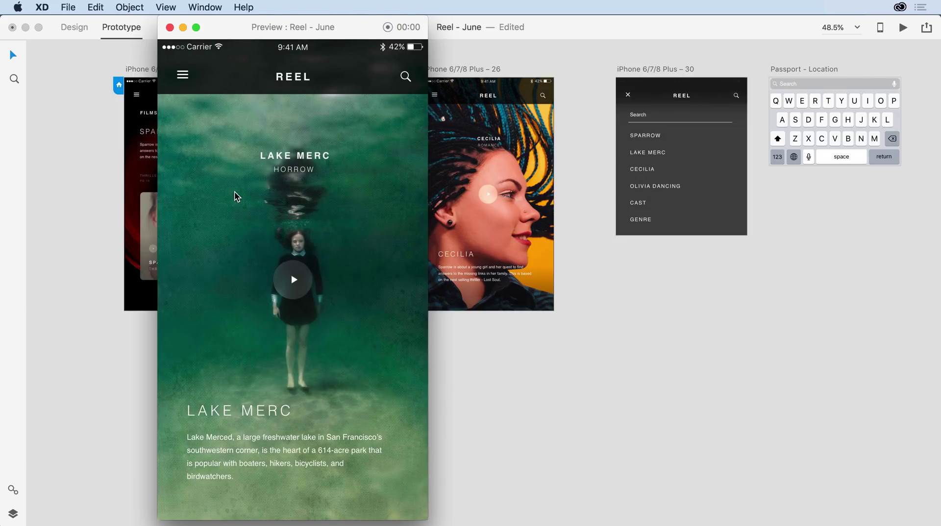